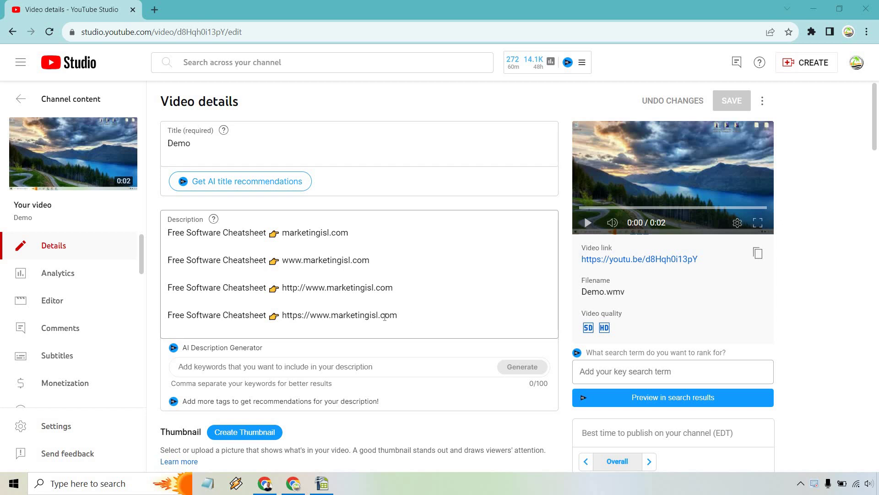
Highlight all four description lines, then the first two, then a link's protocol prefix.
{"action": "left_click_drag", "start_coordinate": [397, 316], "coordinate": [170, 234]}
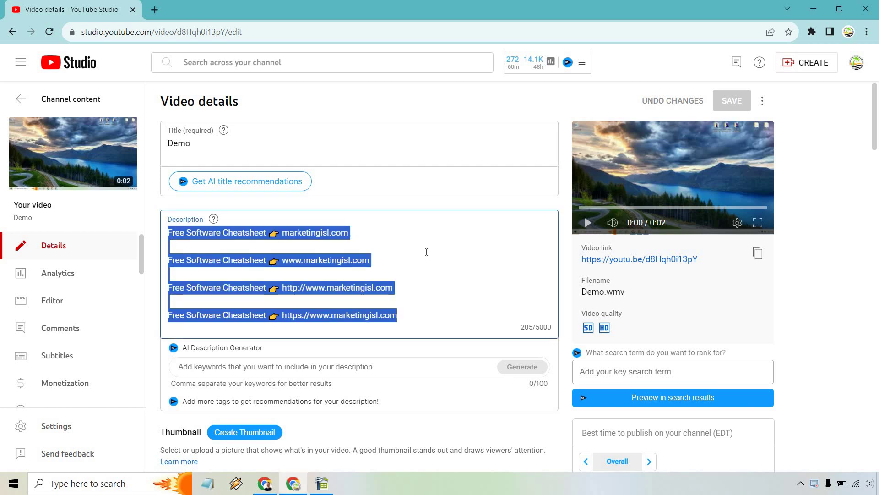
{"action": "left_click", "coordinate": [376, 265]}
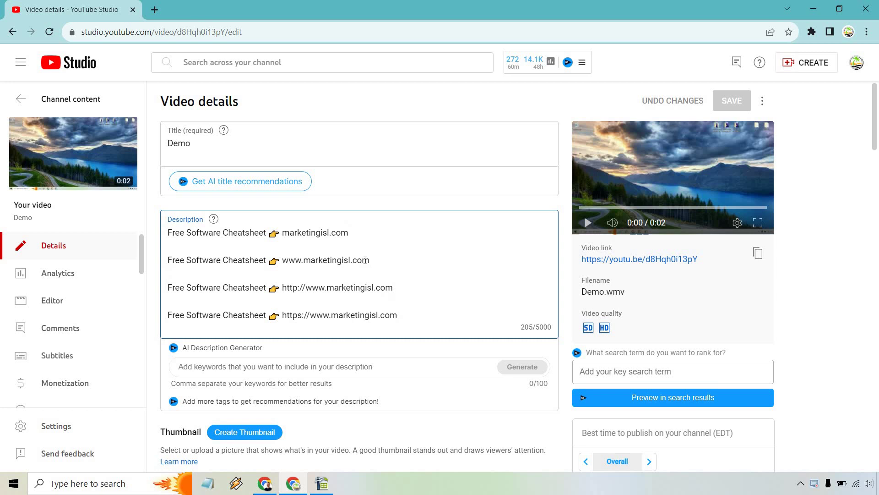
{"action": "left_click_drag", "start_coordinate": [371, 261], "coordinate": [166, 232]}
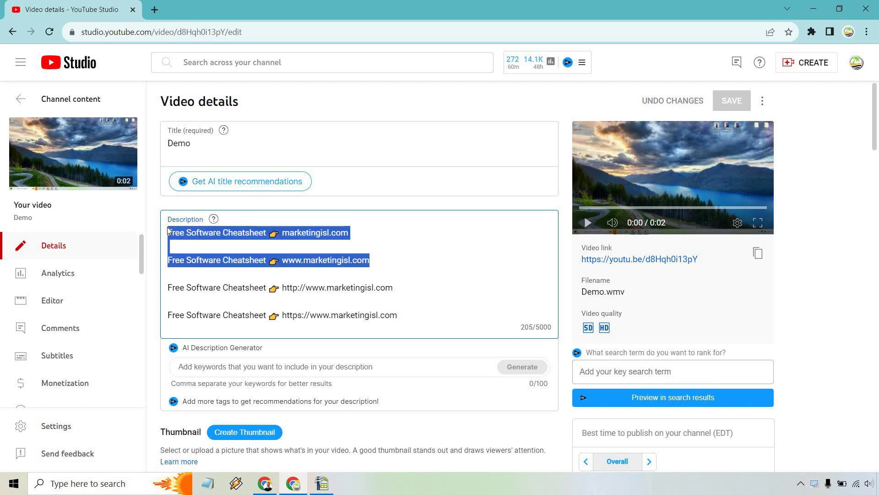
{"action": "left_click", "coordinate": [384, 254]}
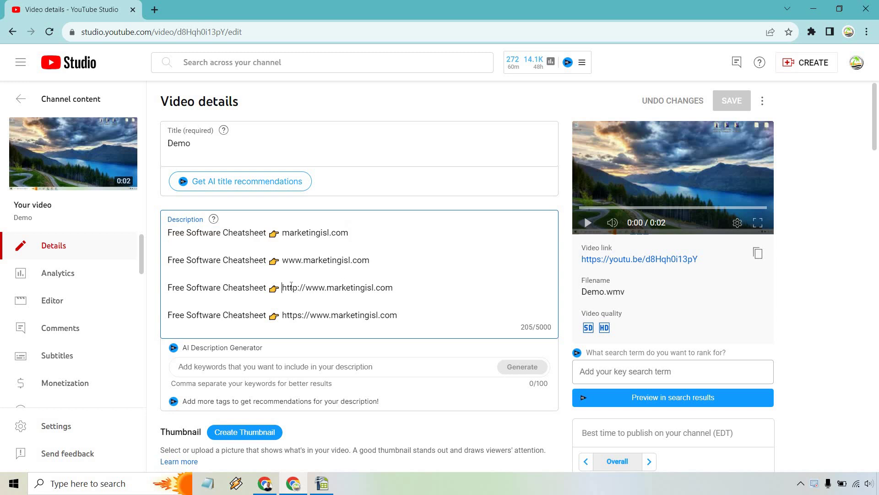
{"action": "mouse_move", "coordinate": [282, 287]}
{"action": "left_mouse_down"}
{"action": "mouse_move", "coordinate": [300, 288]}
{"action": "mouse_move", "coordinate": [310, 315]}
{"action": "mouse_move", "coordinate": [303, 315]}
{"action": "left_mouse_up"}
{"action": "left_click", "coordinate": [424, 316]}
Highlight the www and marketingisl.com addresses, expand the full description, and highlight the plain address.
{"action": "double_click", "coordinate": [297, 259]}
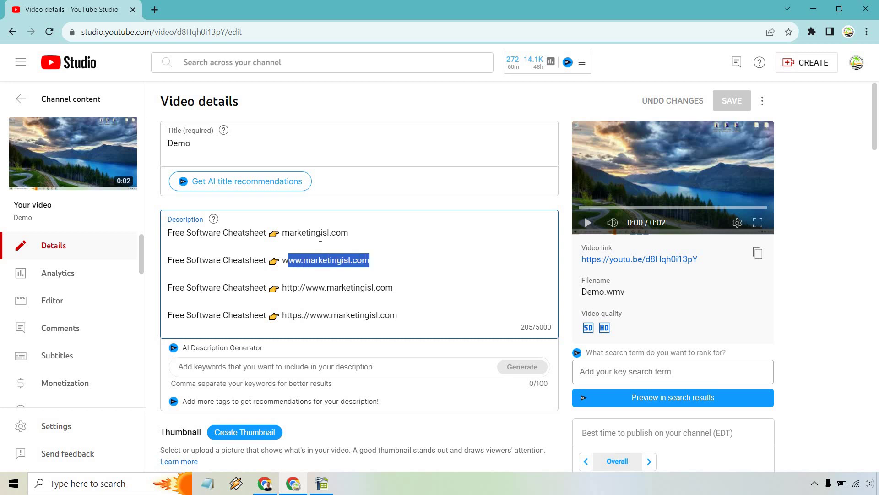
{"action": "left_click", "coordinate": [321, 234]}
{"action": "left_click_drag", "start_coordinate": [349, 233], "coordinate": [282, 233]}
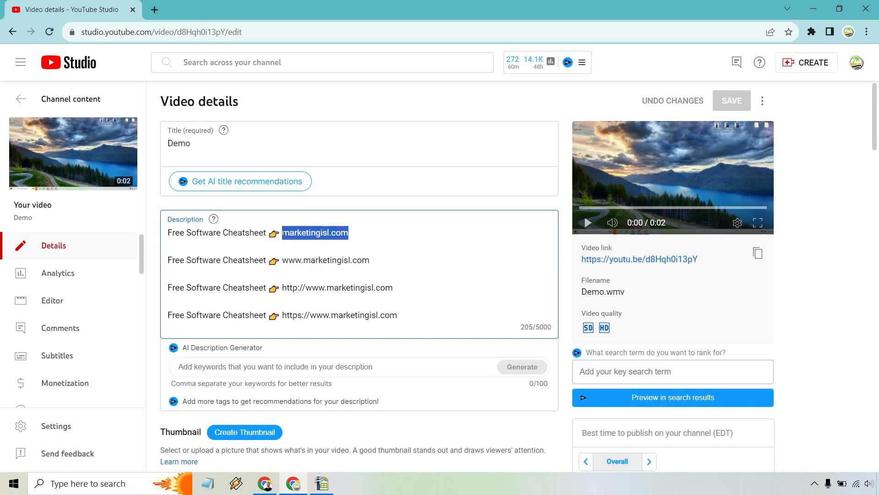
{"action": "left_click", "coordinate": [393, 241]}
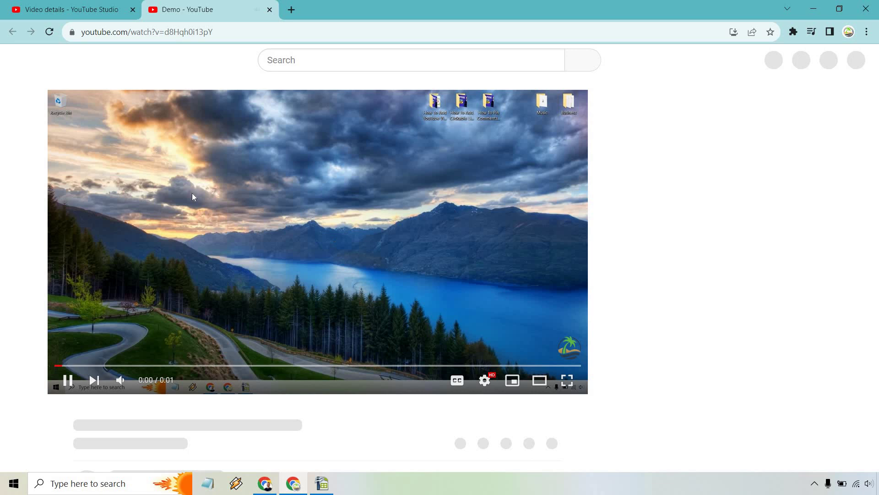
{"action": "scroll", "coordinate": [636, 167], "scroll_direction": "down", "scroll_amount": 1}
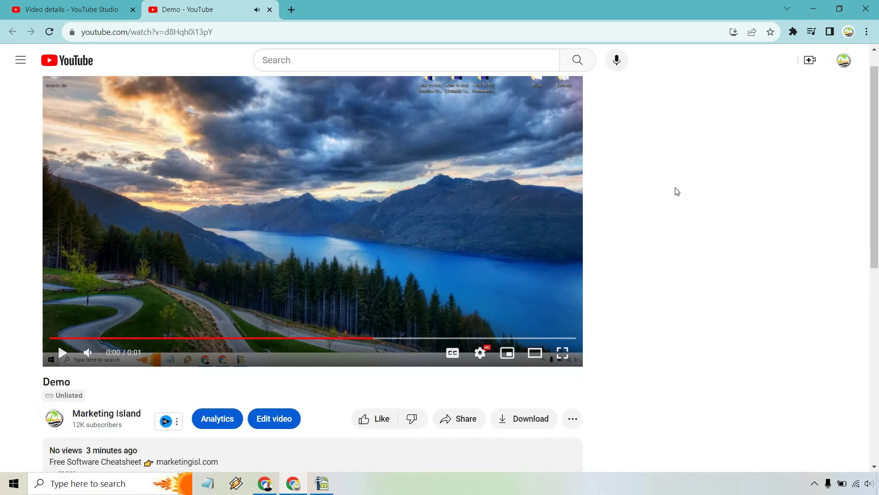
{"action": "scroll", "coordinate": [675, 190], "scroll_direction": "down", "scroll_amount": 2}
{"action": "left_click", "coordinate": [67, 330]}
{"action": "scroll", "coordinate": [113, 330], "scroll_direction": "down", "scroll_amount": 1}
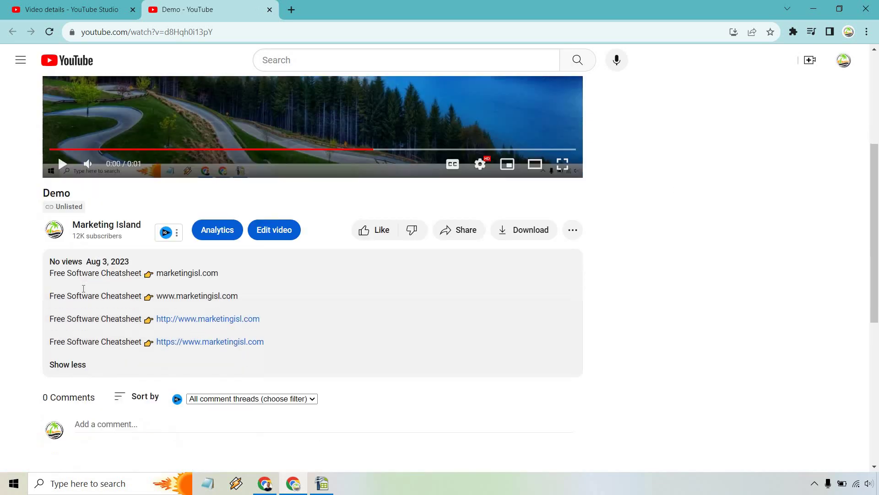
{"action": "left_click_drag", "start_coordinate": [157, 259], "coordinate": [199, 260]}
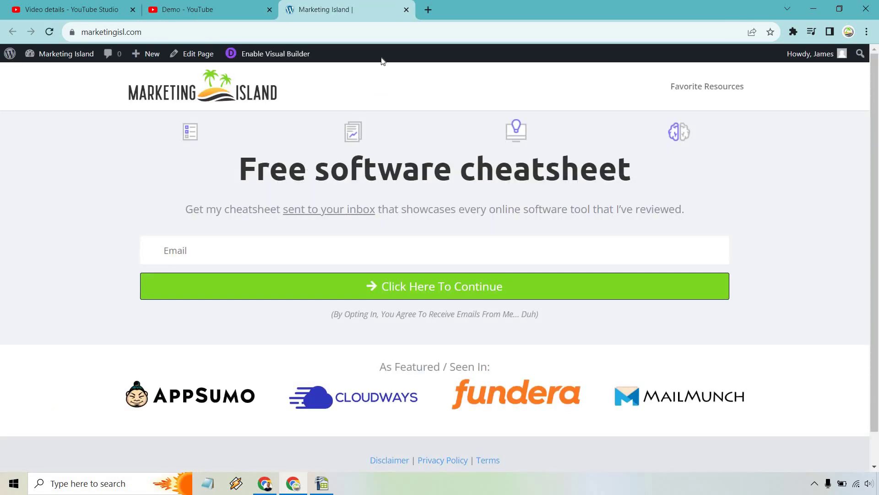
{"action": "left_click", "coordinate": [405, 10]}
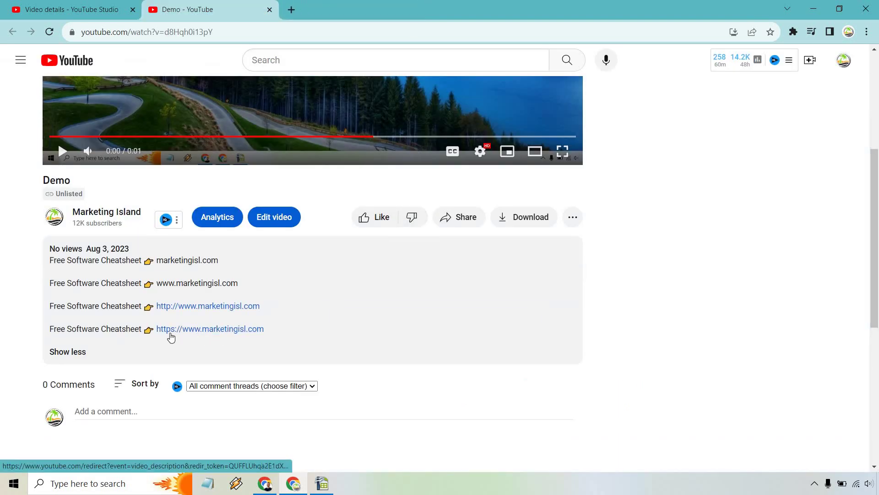
{"action": "left_click", "coordinate": [168, 329]}
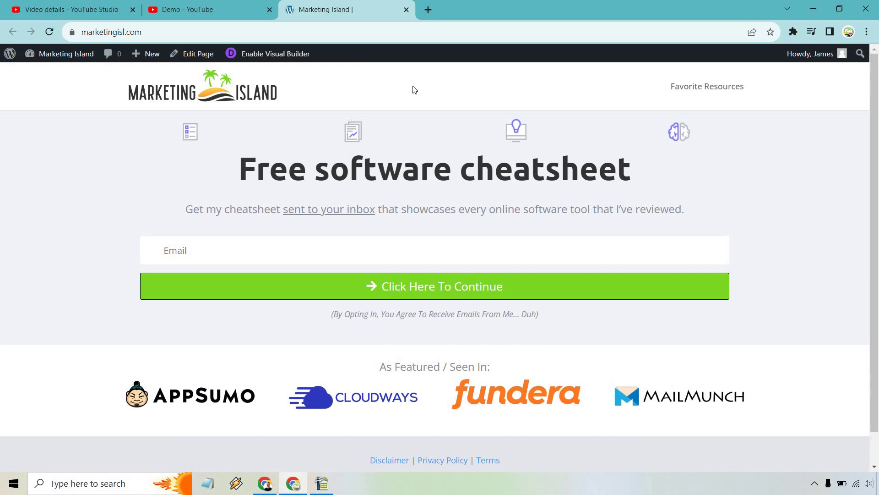
{"action": "left_click", "coordinate": [372, 33]}
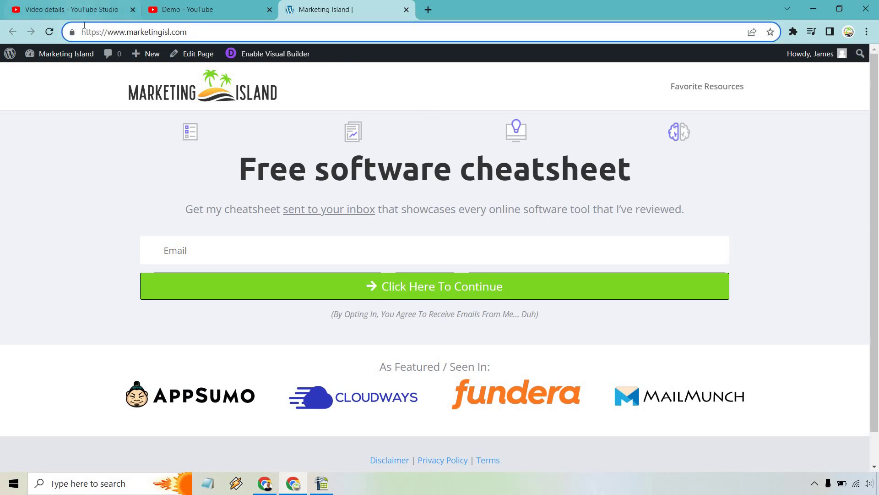
{"action": "left_click", "coordinate": [406, 10]}
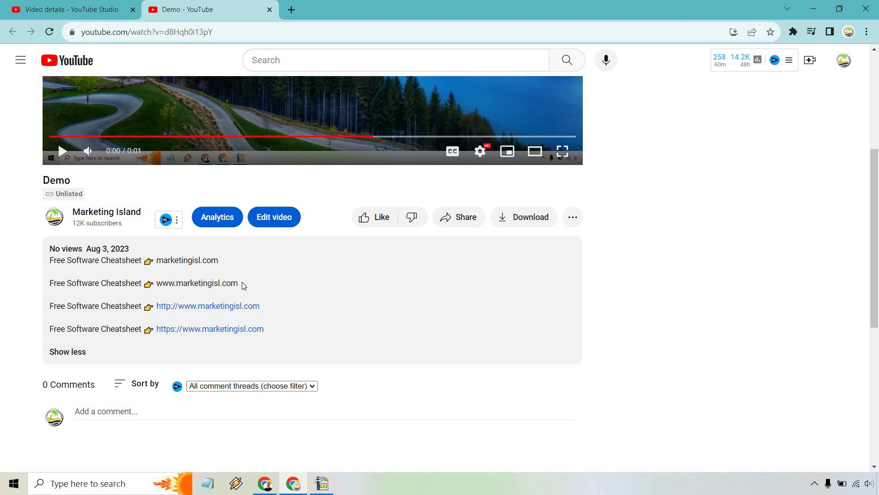
Highlight the www address to show it isn't a link, then like the Demo video.
{"action": "left_click_drag", "start_coordinate": [238, 282], "coordinate": [155, 282]}
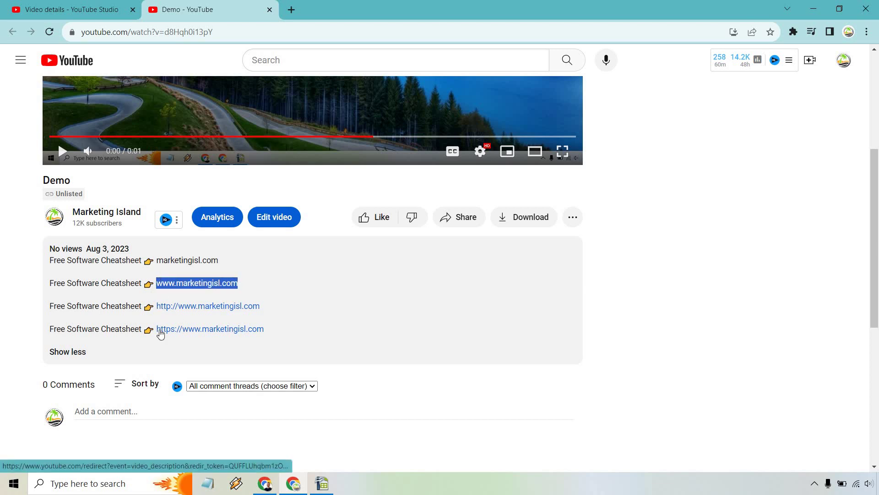
{"action": "left_click", "coordinate": [258, 285]}
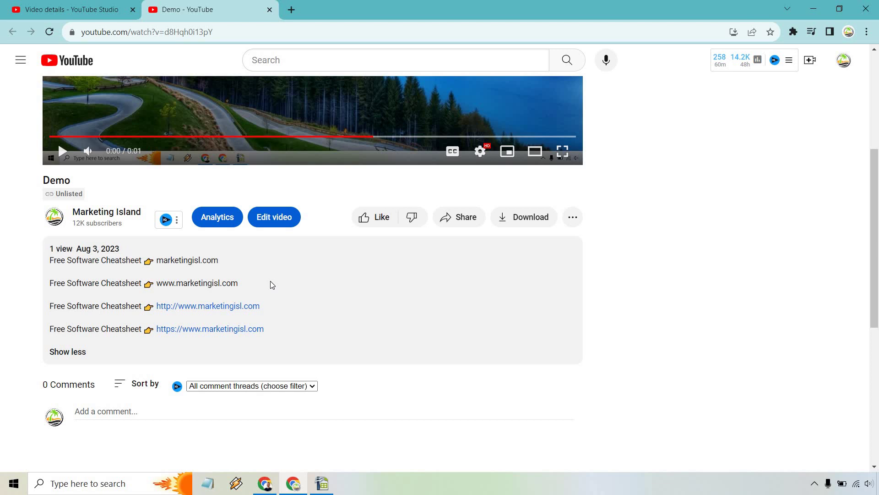
{"action": "left_click", "coordinate": [371, 218]}
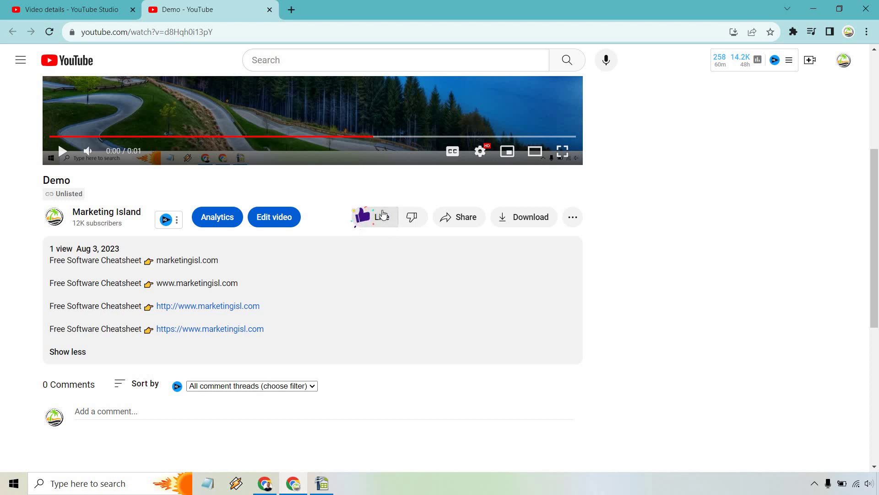